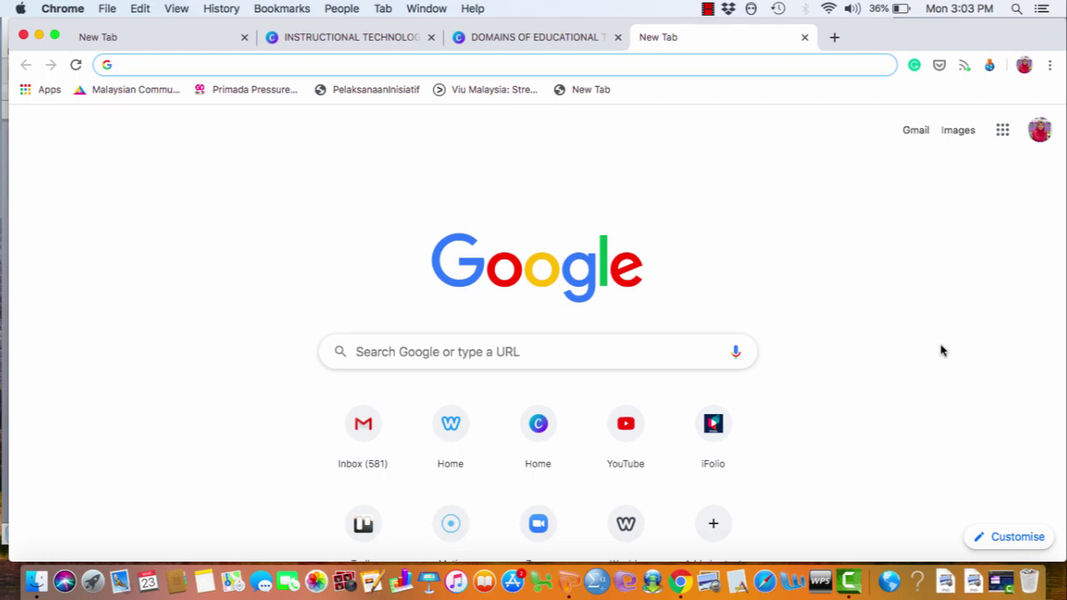
Search Google for 'screencastomatic' and open the Screencast-O-Matic homepage from the results
{"action": "type", "text": "screen"}
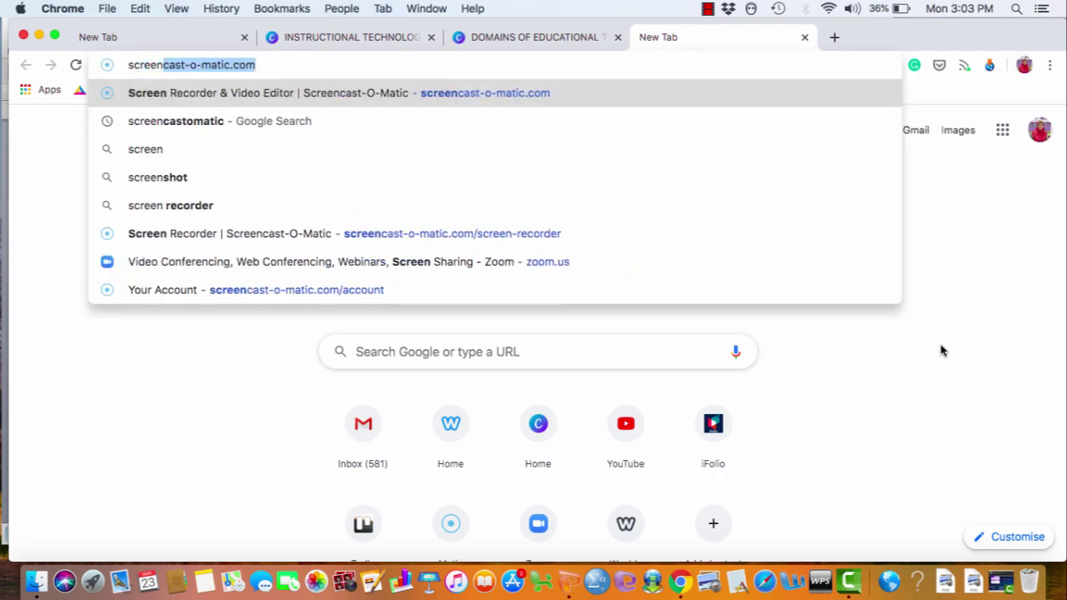
{"action": "type", "text": "castomatic"}
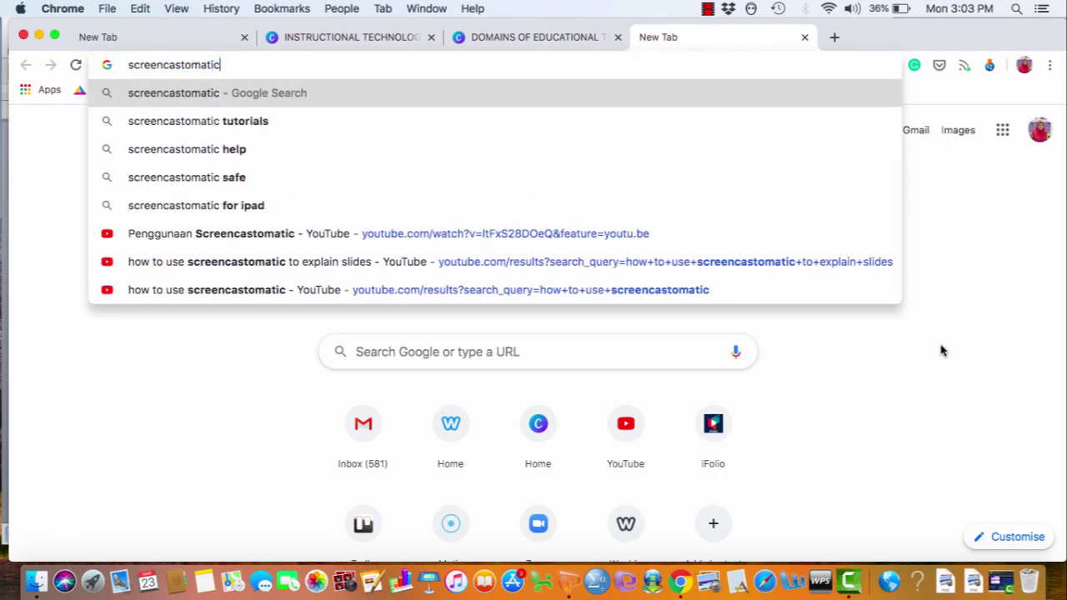
{"action": "key", "text": "Return"}
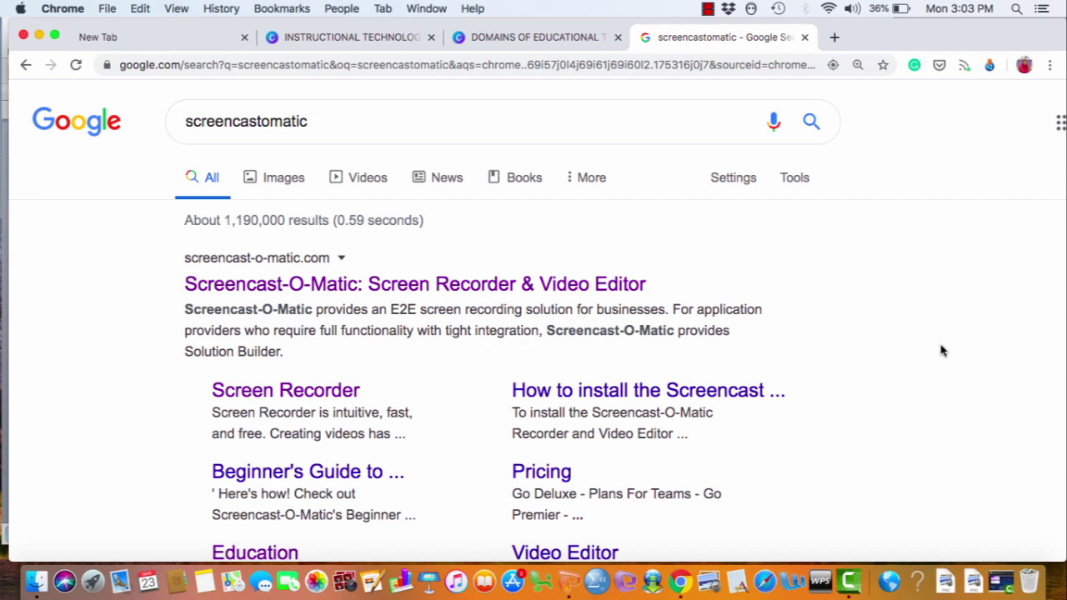
{"action": "left_click", "coordinate": [421, 288]}
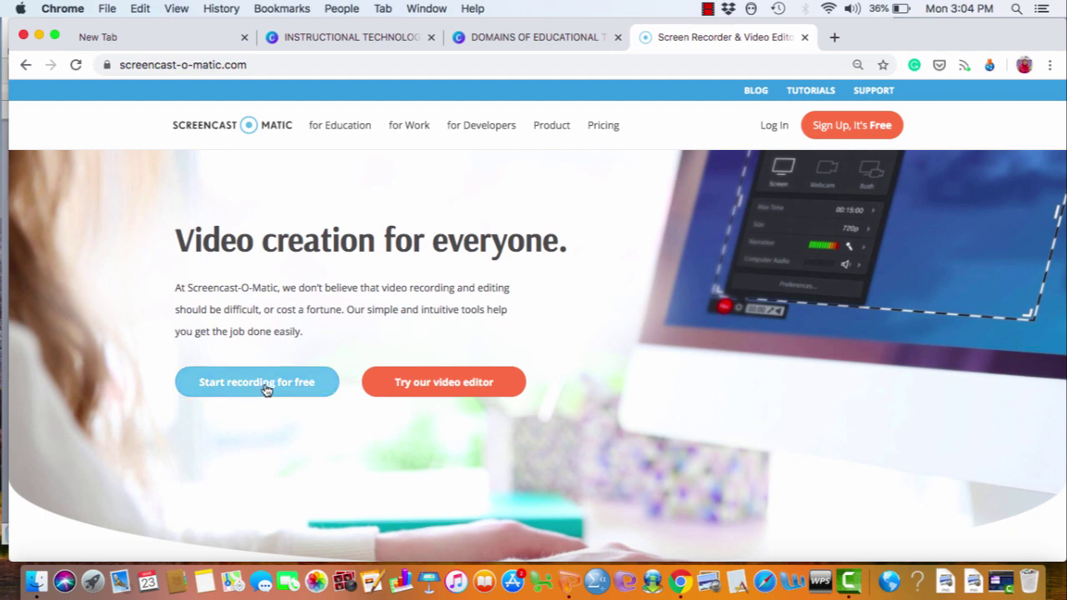
Go to the free screen recorder page and launch the recorder via the Open Screen Recorder Launcher prompt
{"action": "left_click", "coordinate": [267, 391]}
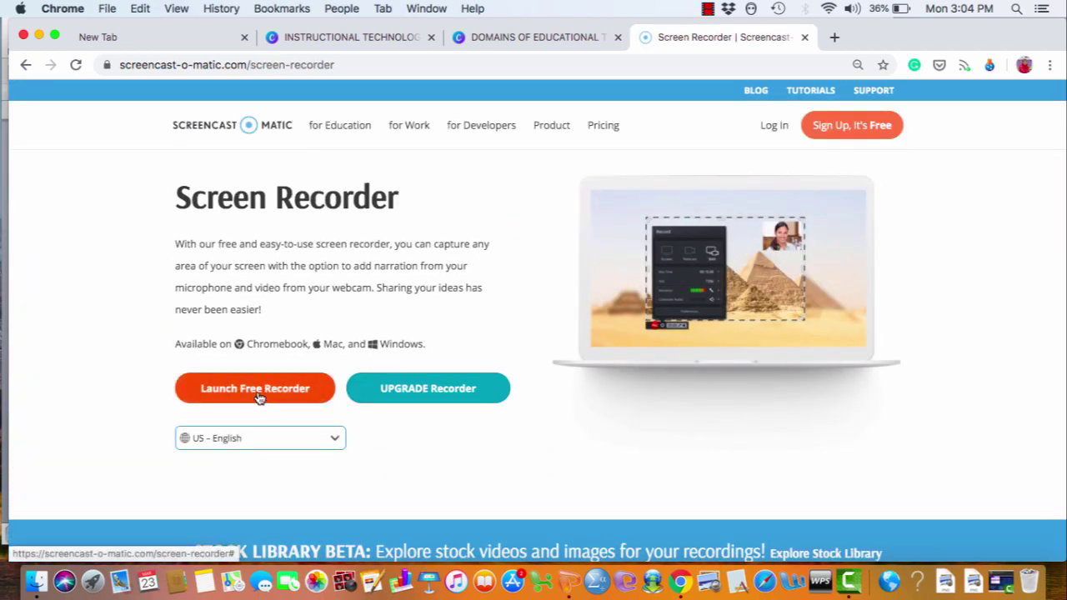
{"action": "left_click", "coordinate": [259, 392]}
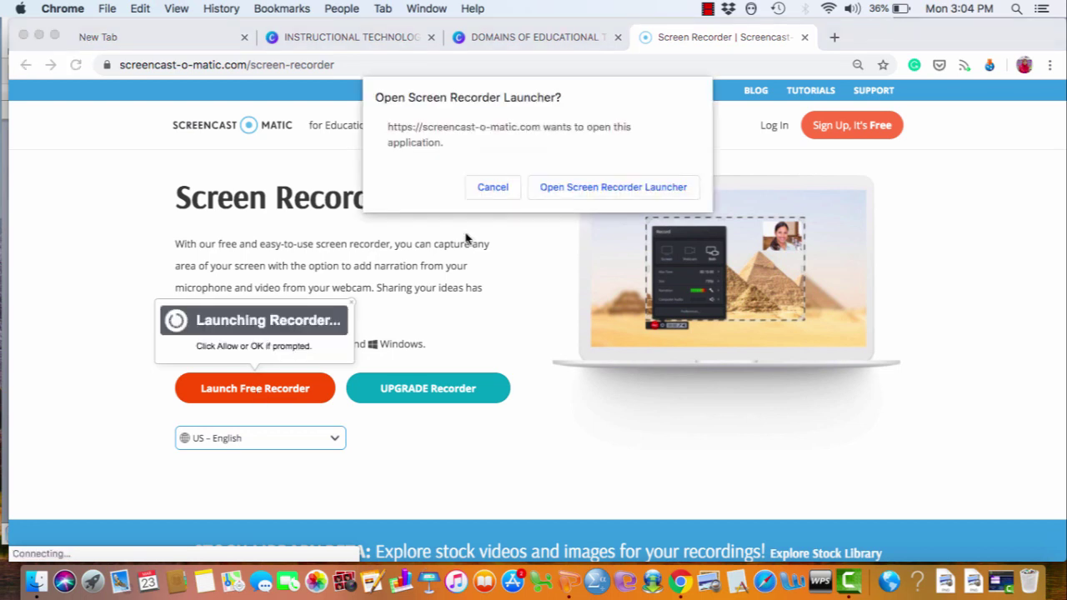
{"action": "left_click", "coordinate": [602, 188]}
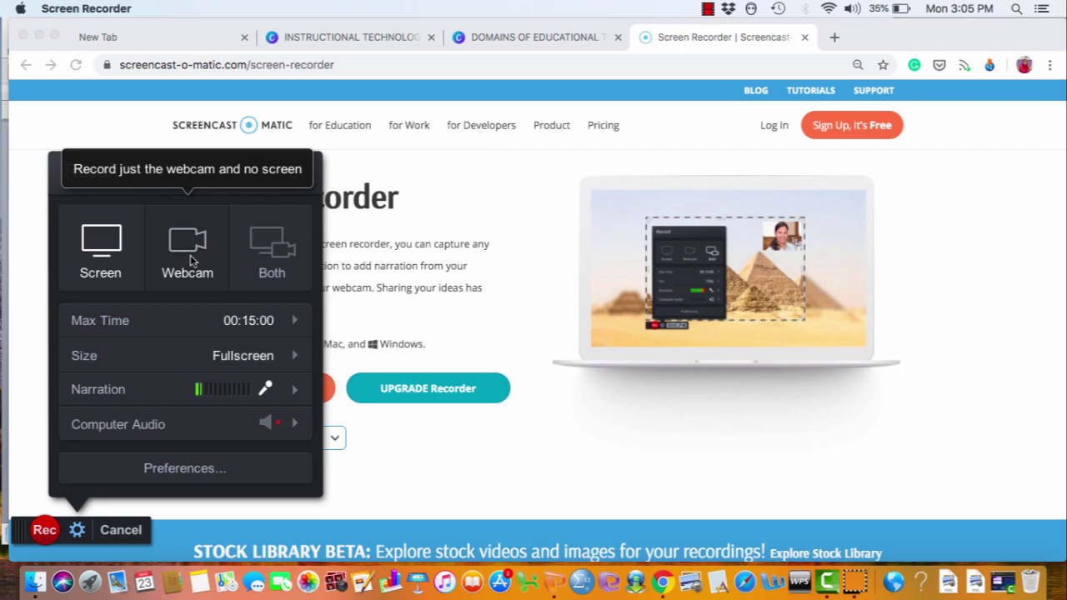
{"action": "left_click", "coordinate": [276, 276]}
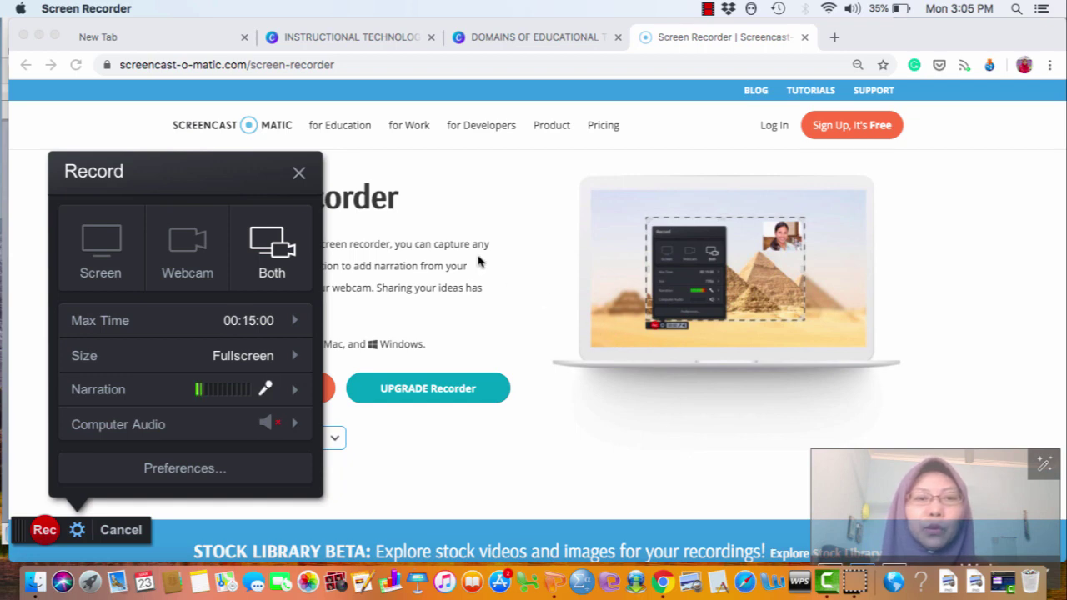
{"action": "left_click", "coordinate": [98, 248]}
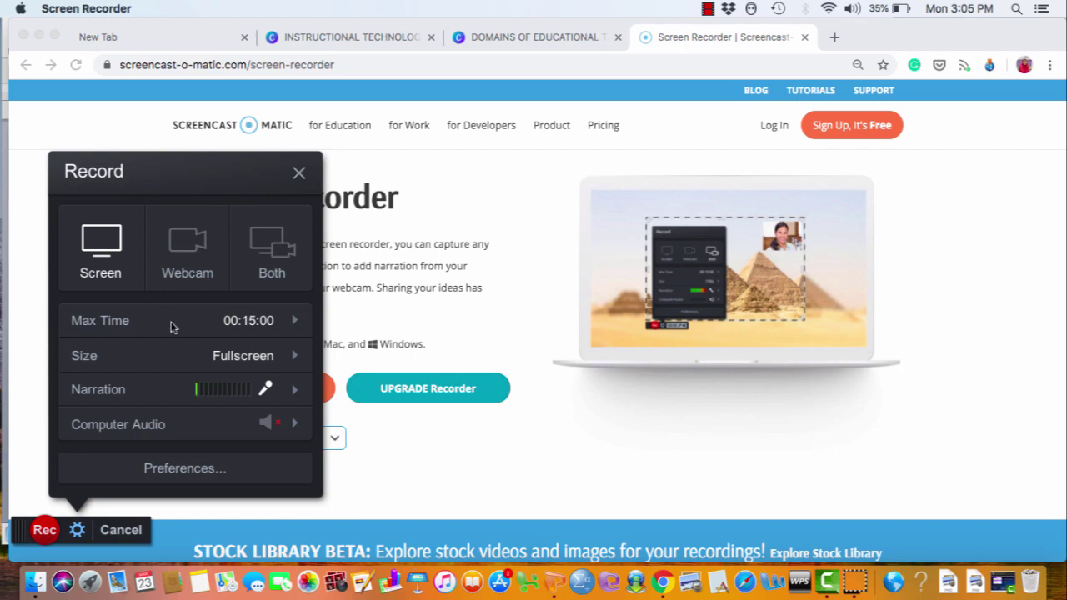
{"action": "mouse_move", "coordinate": [206, 325]}
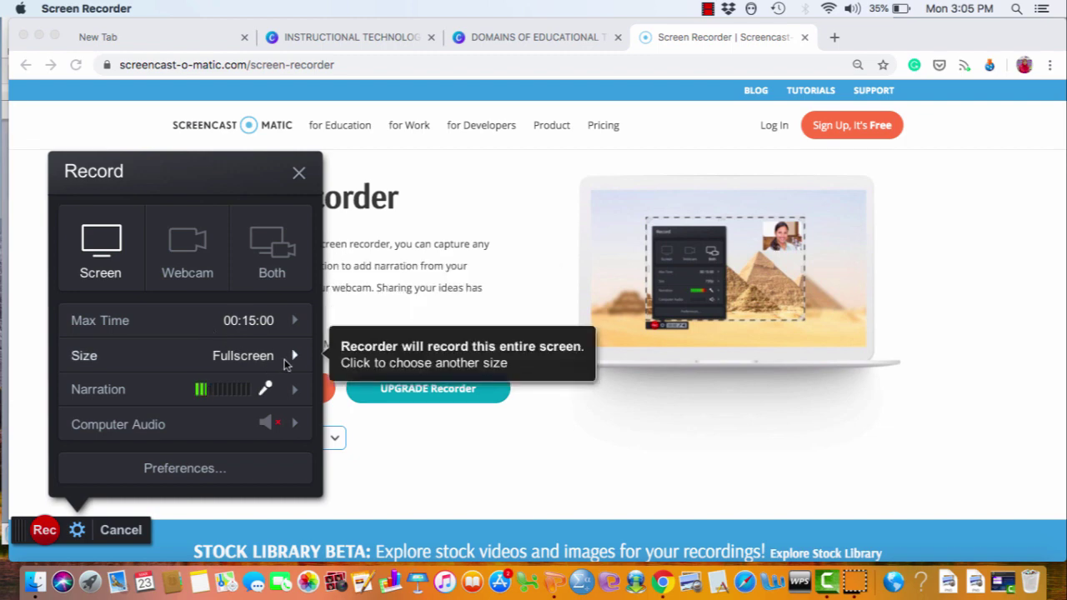
Switch the recording size to 480p, then back to Fullscreen, and close the Record options panel
{"action": "left_click", "coordinate": [294, 358]}
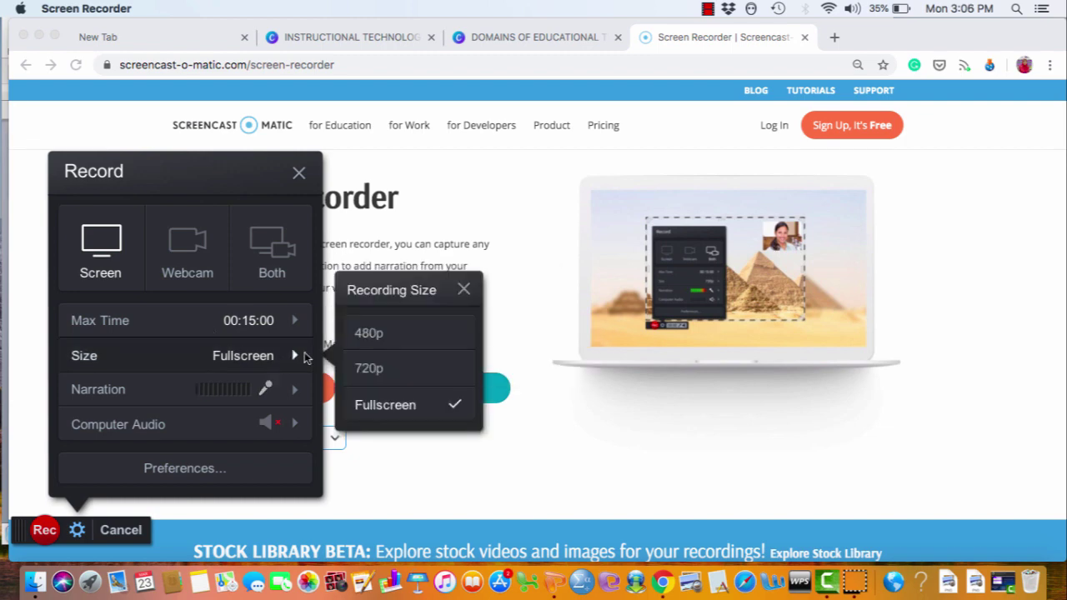
{"action": "left_click", "coordinate": [376, 334]}
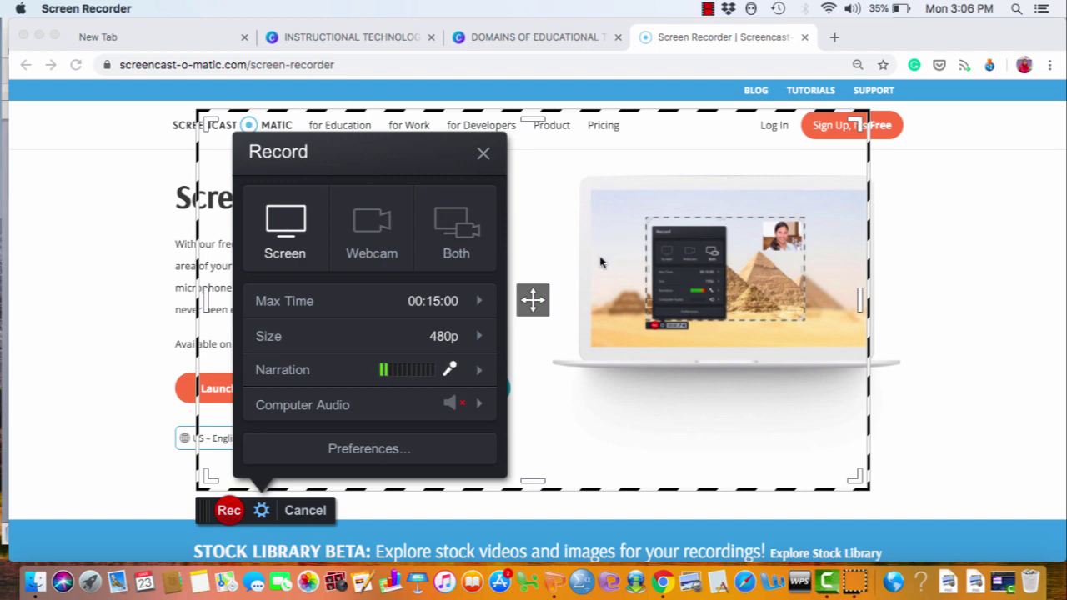
{"action": "mouse_move", "coordinate": [488, 302]}
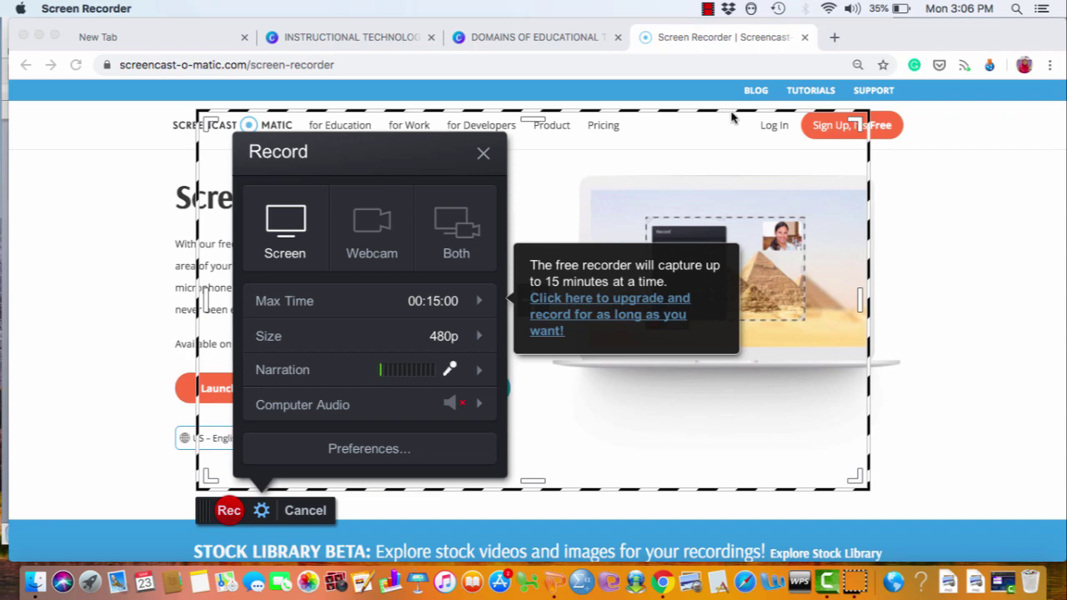
{"action": "left_click", "coordinate": [477, 340]}
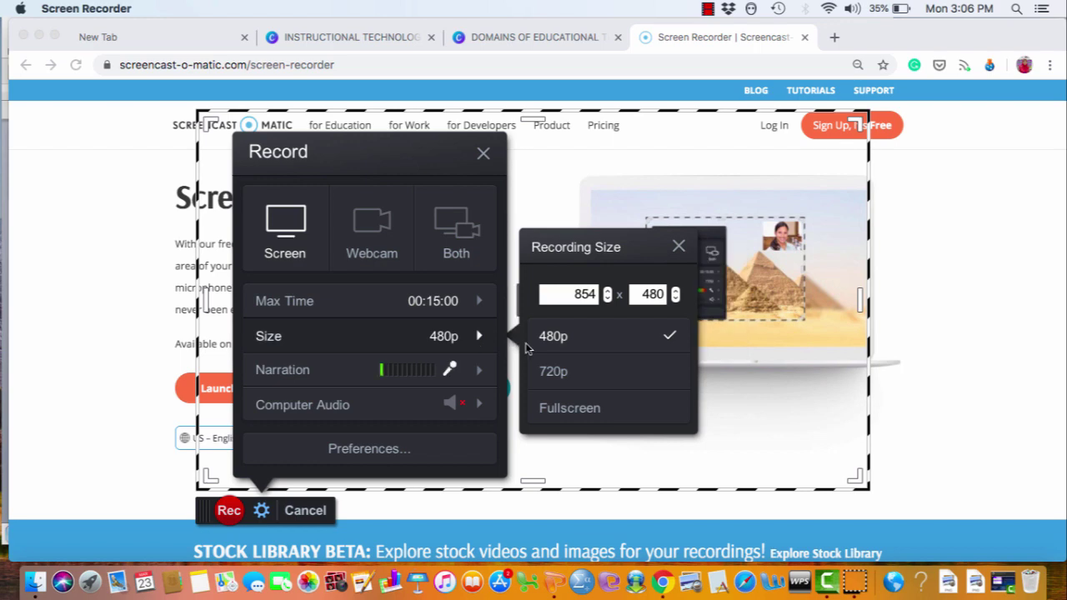
{"action": "left_click", "coordinate": [570, 409]}
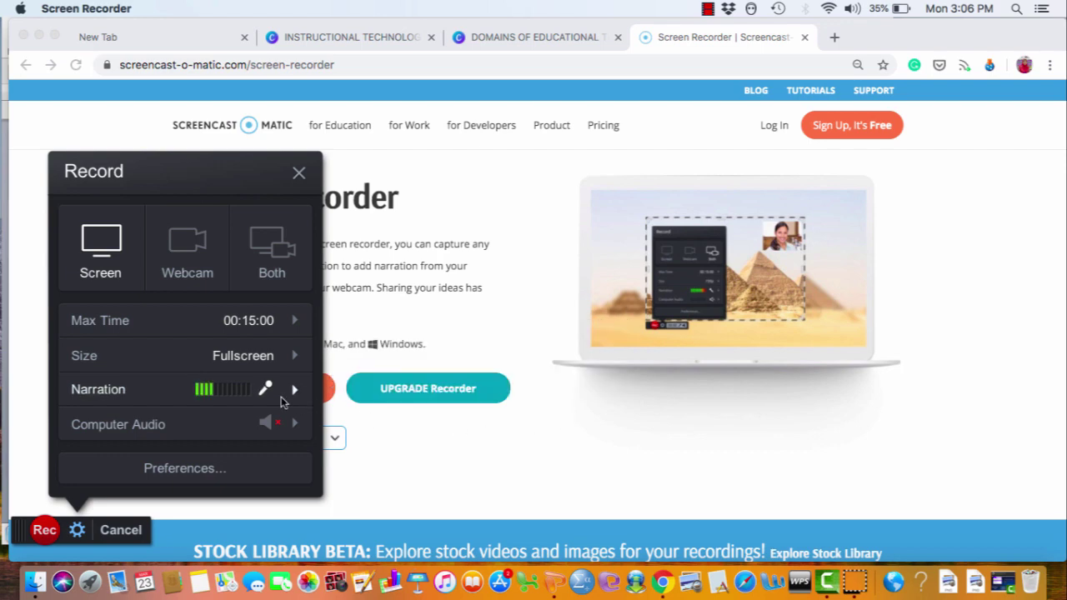
{"action": "mouse_move", "coordinate": [265, 392]}
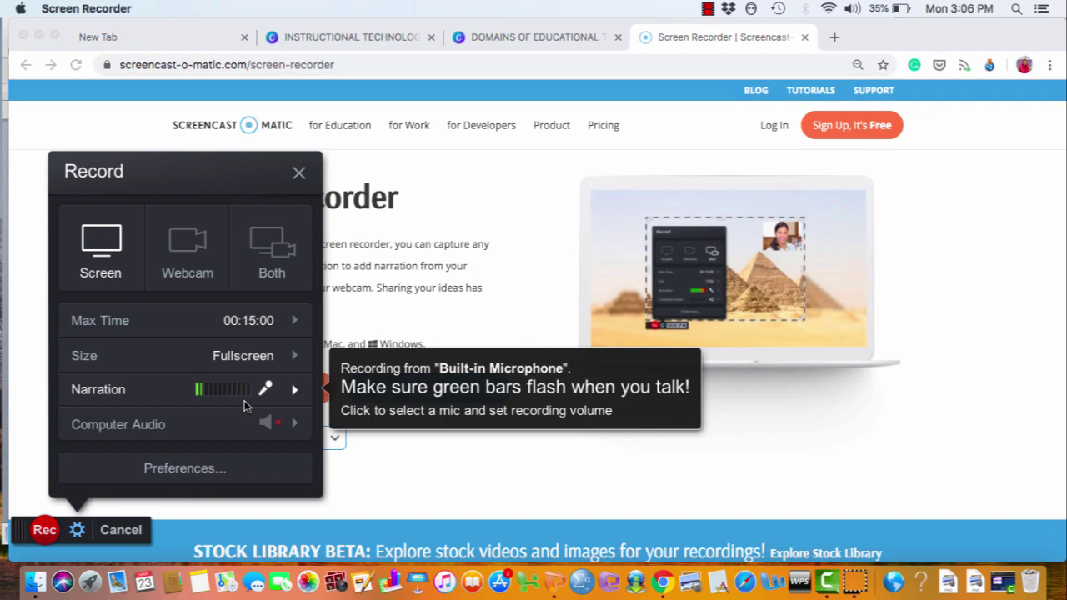
{"action": "left_click", "coordinate": [299, 173]}
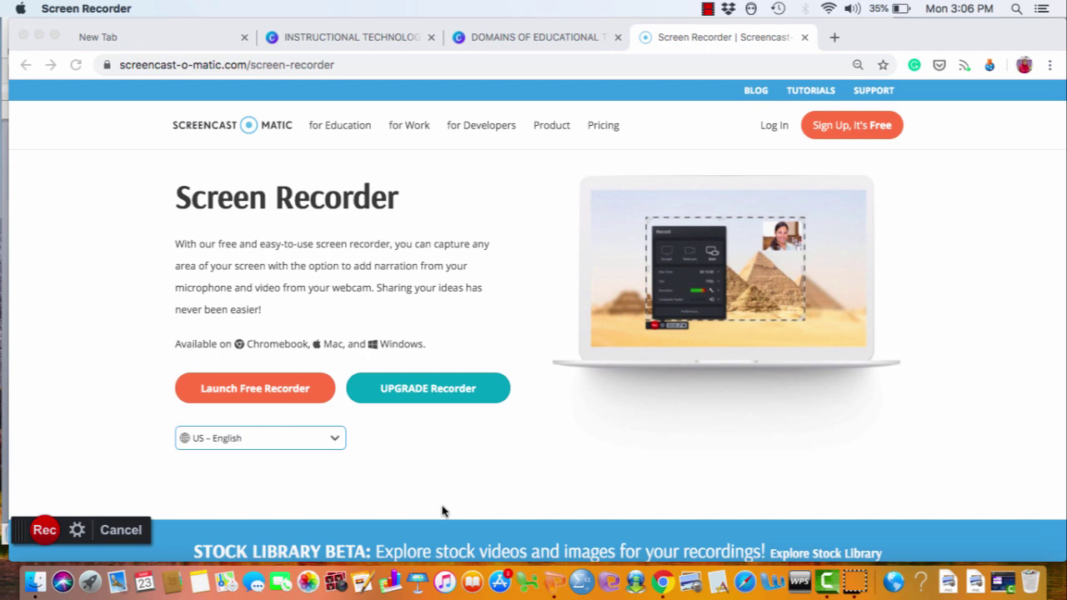
Bring the PowerPoint slideshow forward and click through to the CONCEPTS OF TECHNOLOGY slide
{"action": "left_click", "coordinate": [550, 586]}
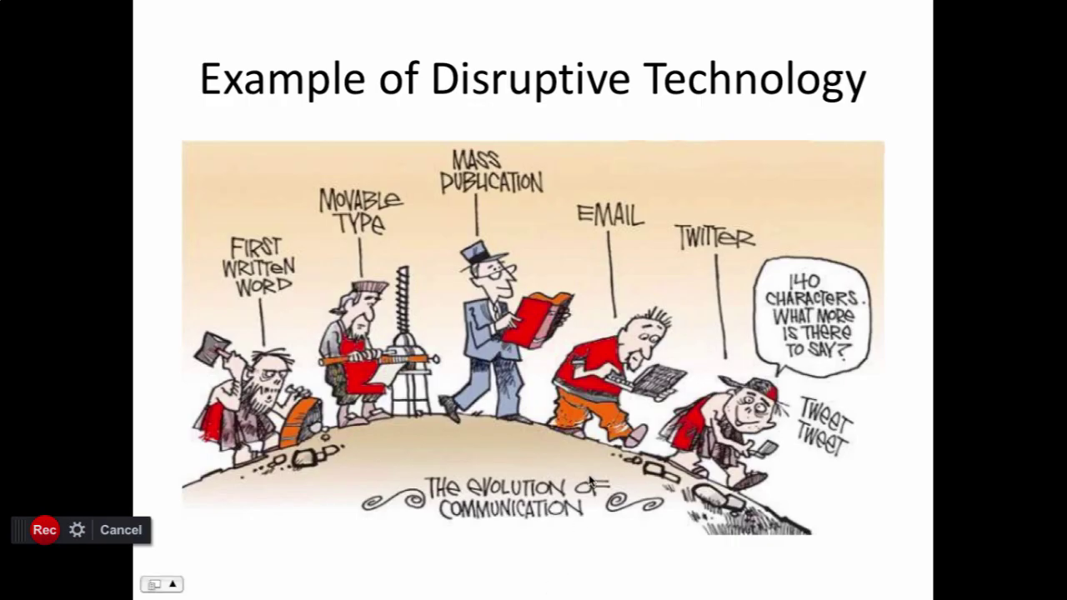
{"action": "left_click", "coordinate": [590, 482]}
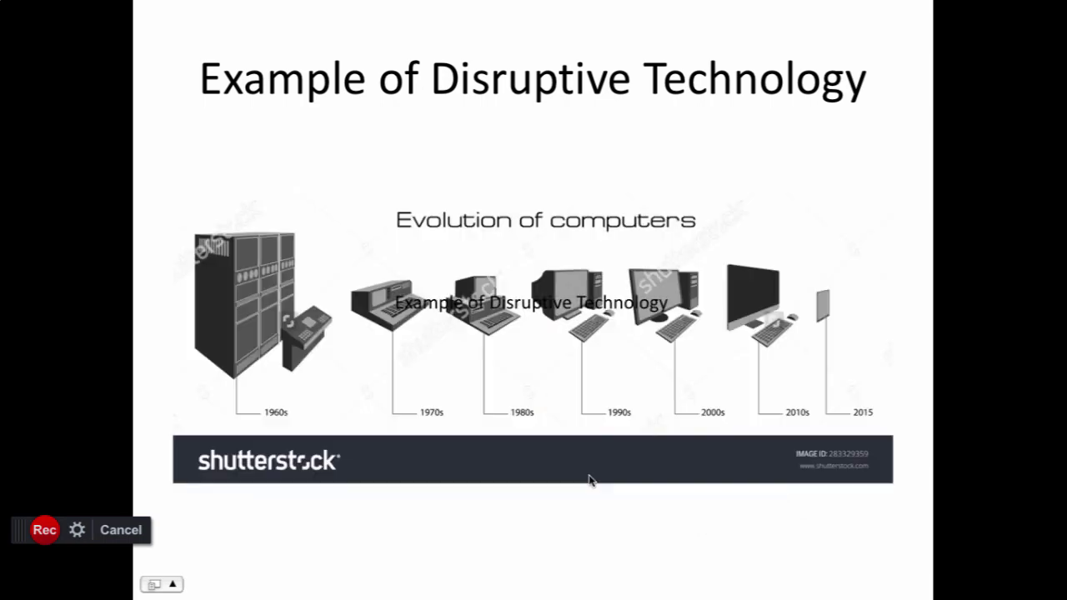
{"action": "left_click", "coordinate": [590, 482]}
{"action": "left_click", "coordinate": [591, 482]}
{"action": "left_click", "coordinate": [591, 482]}
{"action": "left_click", "coordinate": [591, 481]}
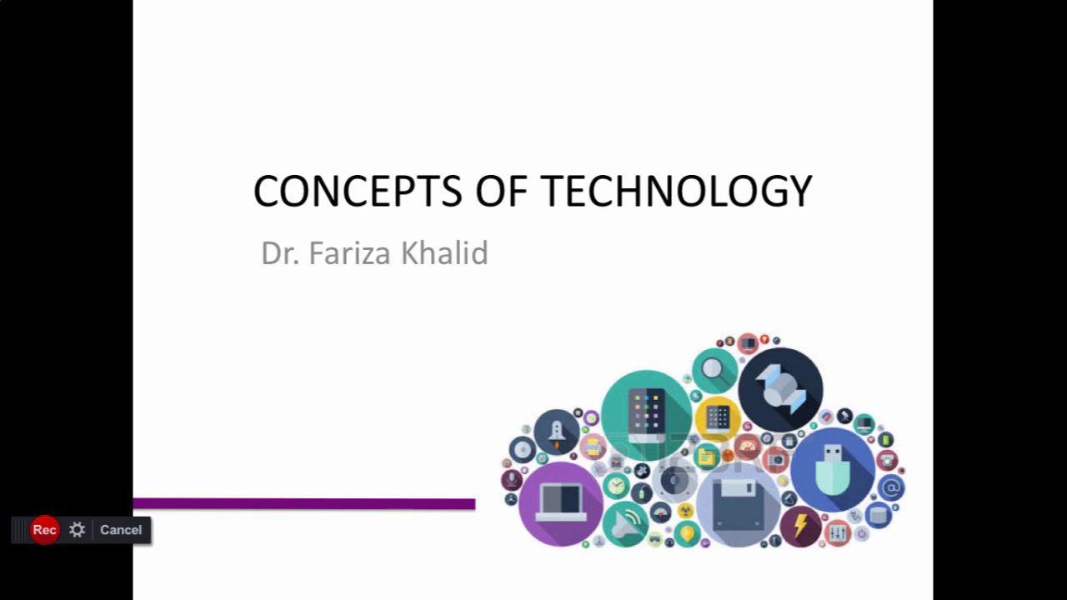
Restart the slideshow from the first slide and start the Screencast-O-Matic recording
{"action": "key", "text": "Escape"}
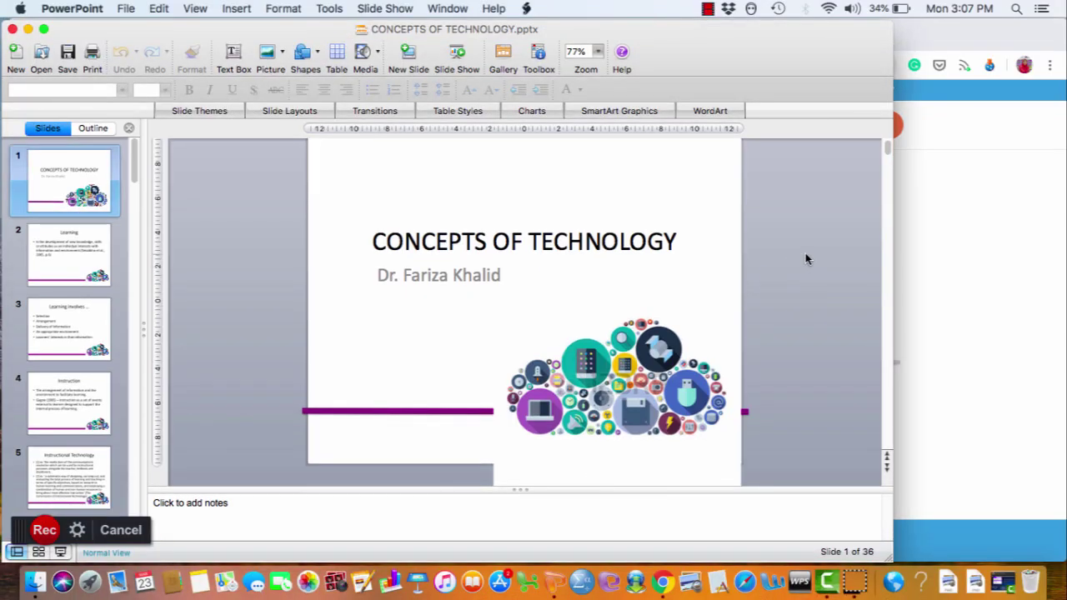
{"action": "key", "text": "super+shift+Return"}
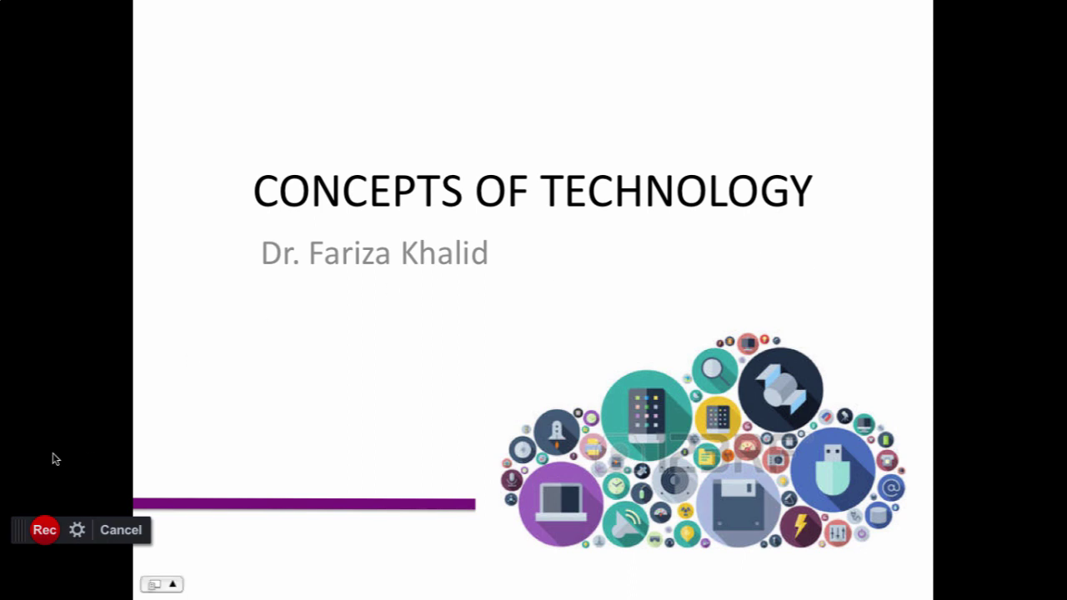
{"action": "left_click", "coordinate": [46, 530]}
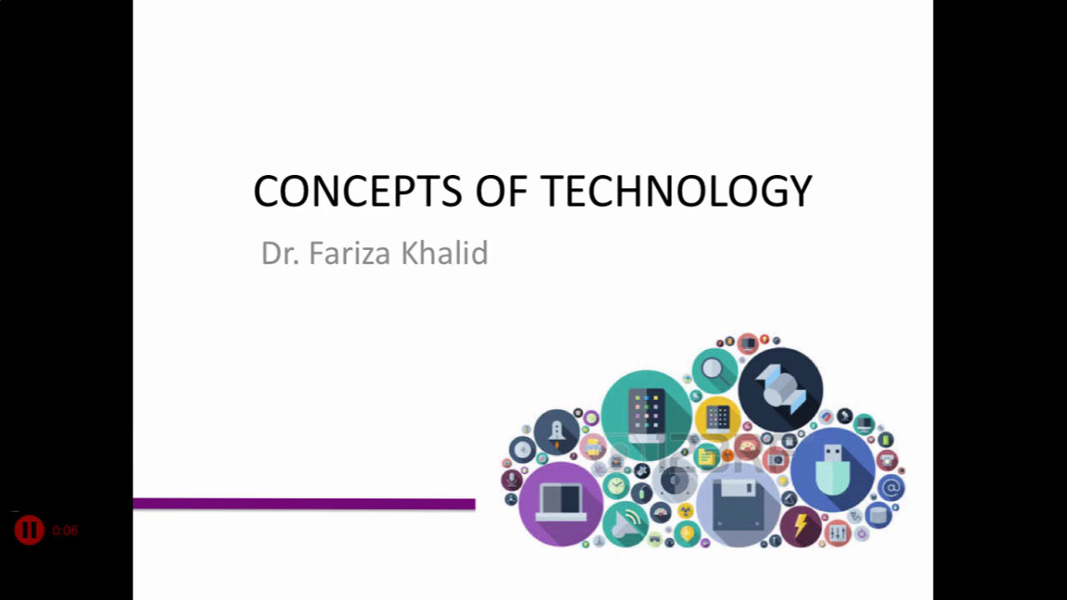
Advance through the Learning, Instructional Technology and Disruptive Technology slides to 'Example of Disruptive Technology'
{"action": "key", "text": "Right"}
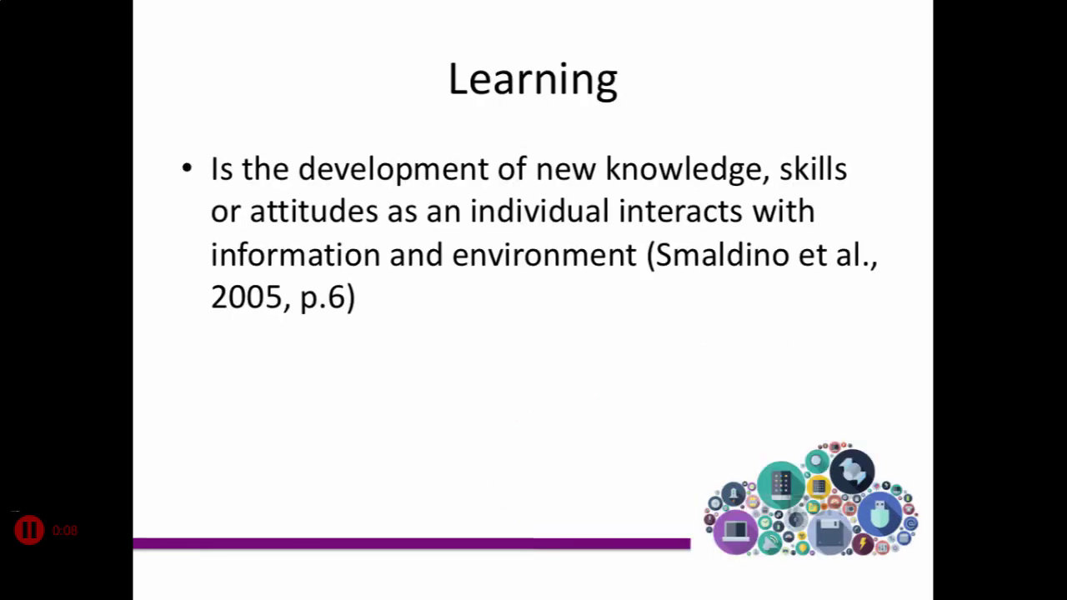
{"action": "key", "text": "Right"}
{"action": "key", "text": "Right"}
{"action": "key", "text": "Right"}
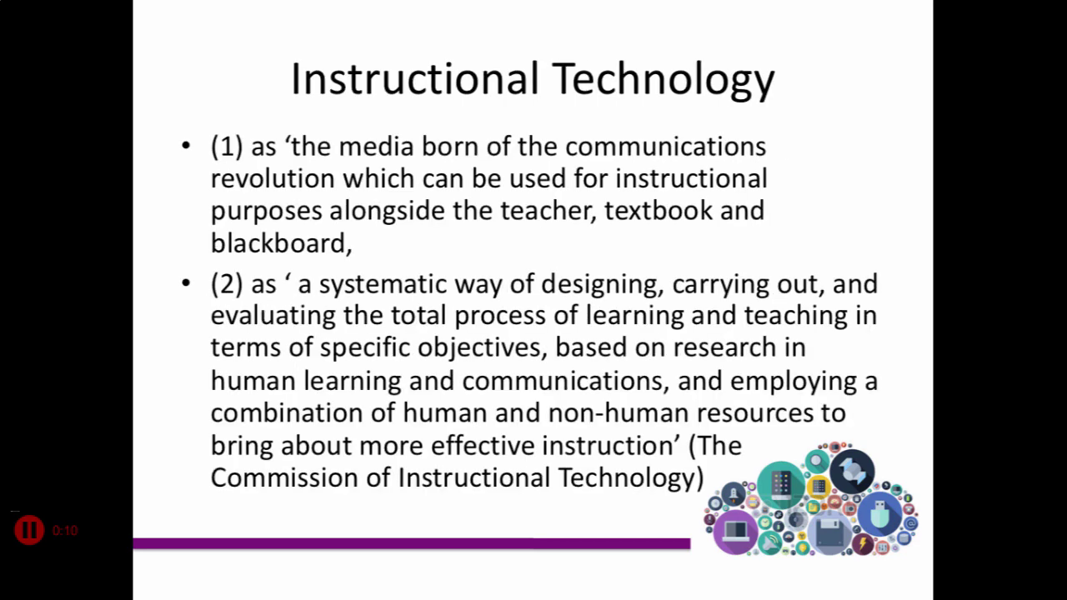
{"action": "key", "text": "Right"}
{"action": "key", "text": "Right"}
{"action": "key", "text": "Right"}
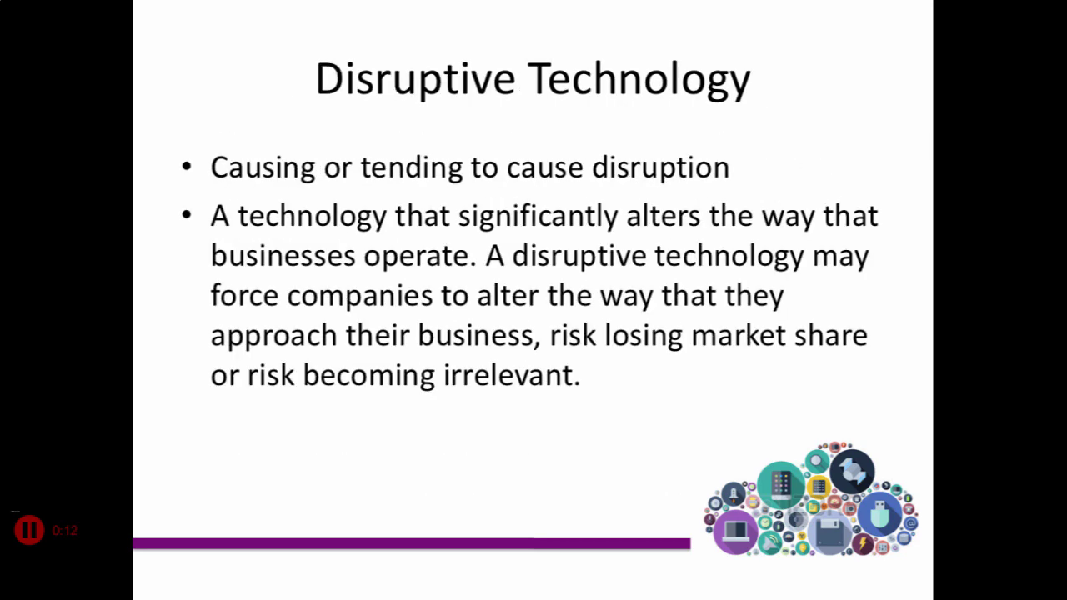
{"action": "key", "text": "Right"}
{"action": "key", "text": "Right"}
{"action": "key", "text": "Right"}
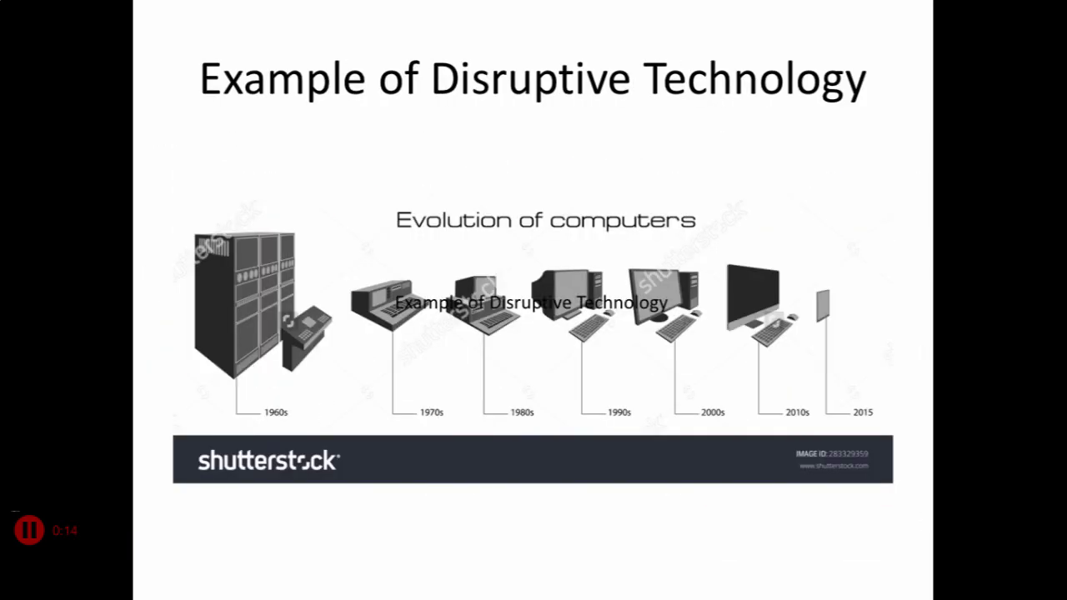
{"action": "key", "text": "Right"}
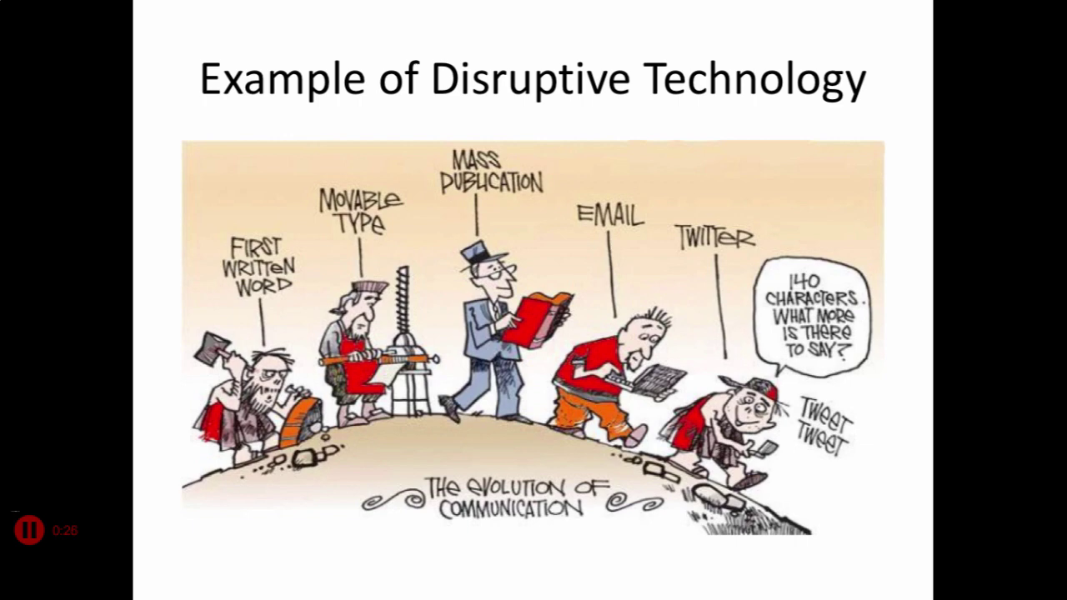
Pause the recording, play the preview, and pause playback at about 0:17
{"action": "left_click", "coordinate": [29, 530]}
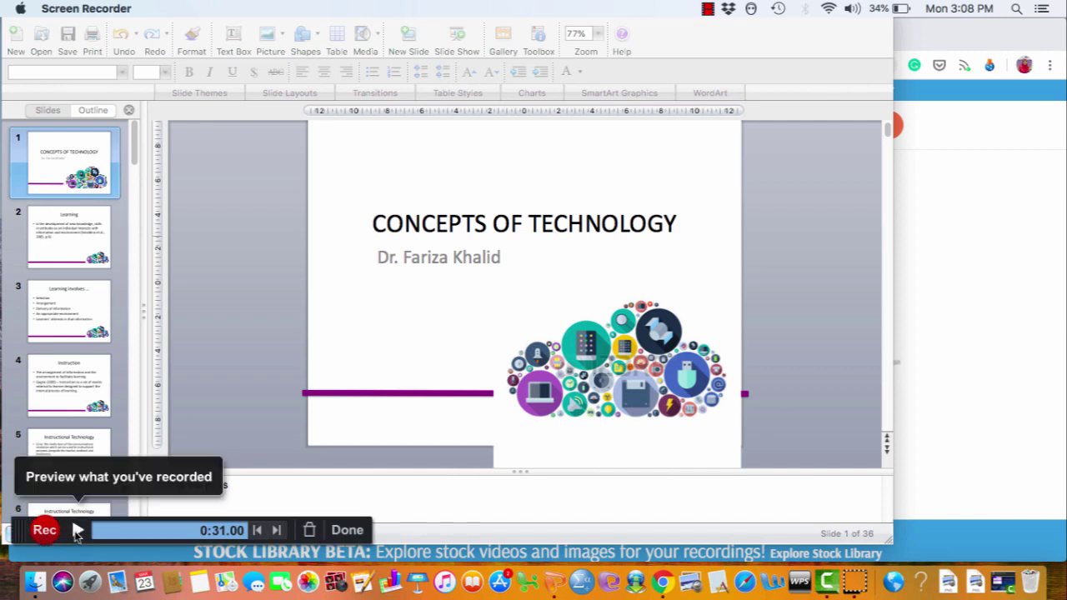
{"action": "left_click", "coordinate": [75, 531]}
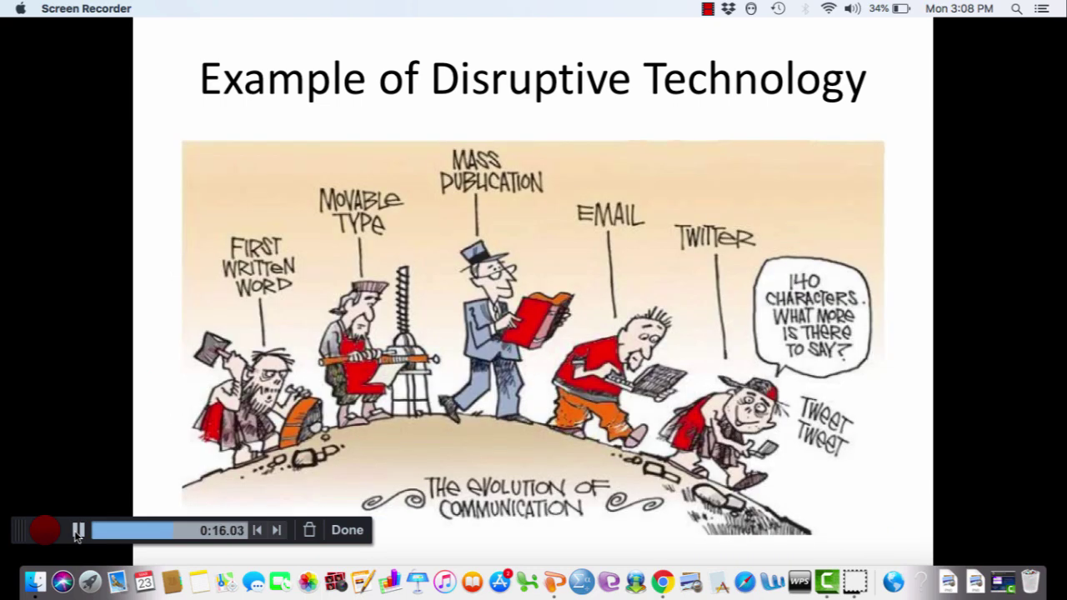
{"action": "left_click", "coordinate": [77, 532]}
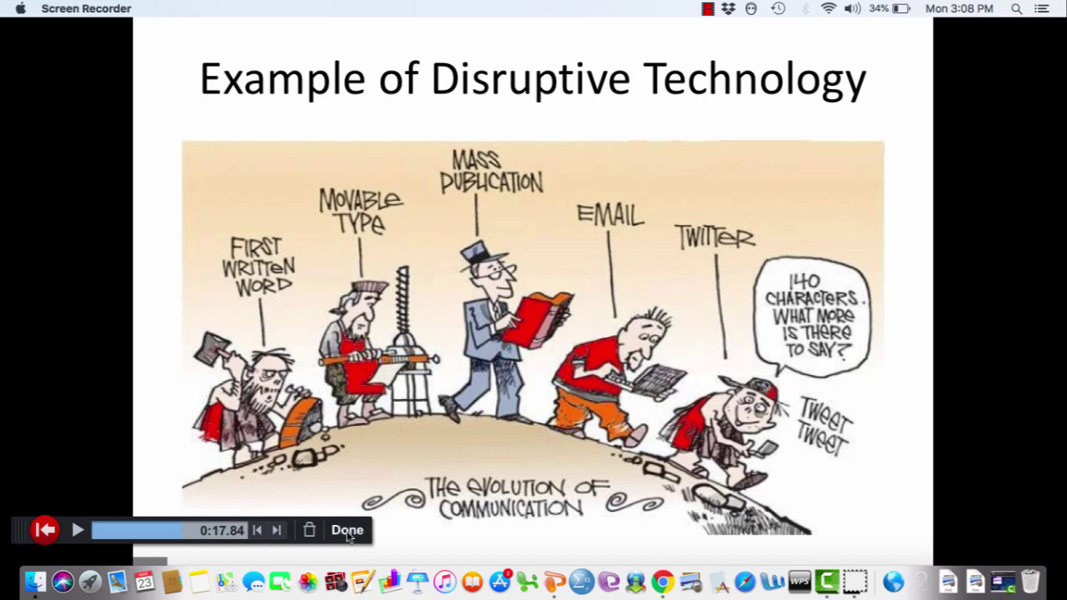
Finish the 0:32 recording with Done and choose Save / Upload from the What's Next popup
{"action": "left_click", "coordinate": [348, 531]}
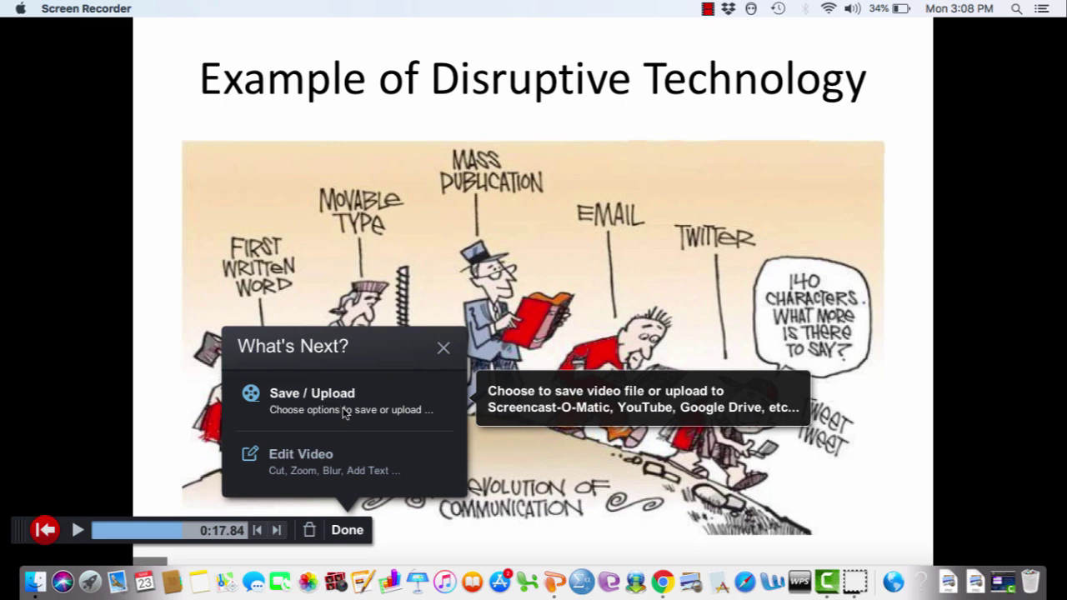
{"action": "left_click", "coordinate": [344, 413]}
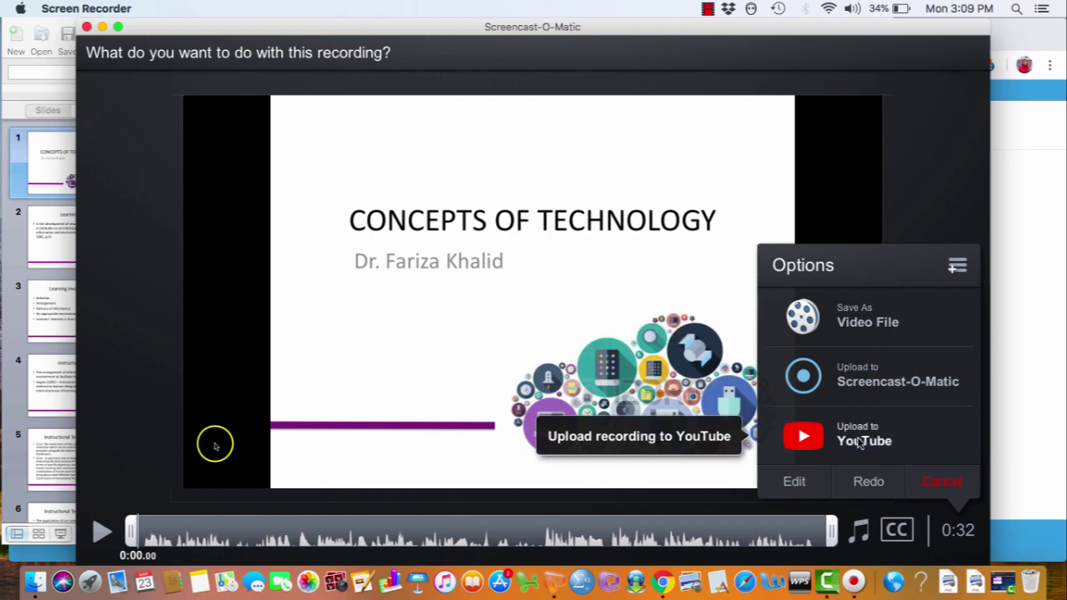
Save the recording as a video file named 'conceptsoftechnology' and publish it as MP4
{"action": "left_click", "coordinate": [867, 325]}
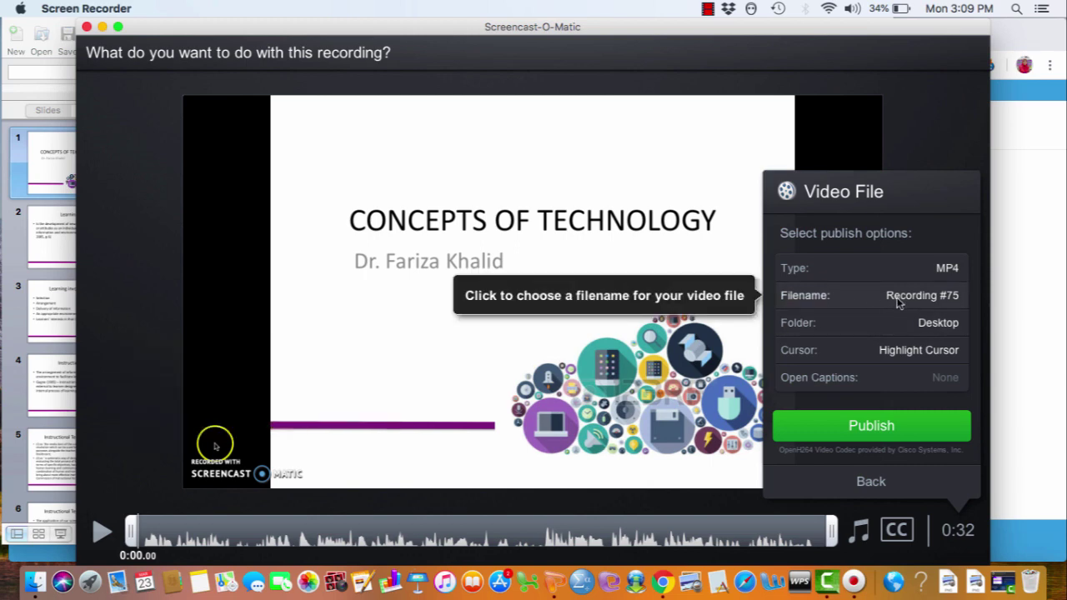
{"action": "left_click", "coordinate": [897, 302]}
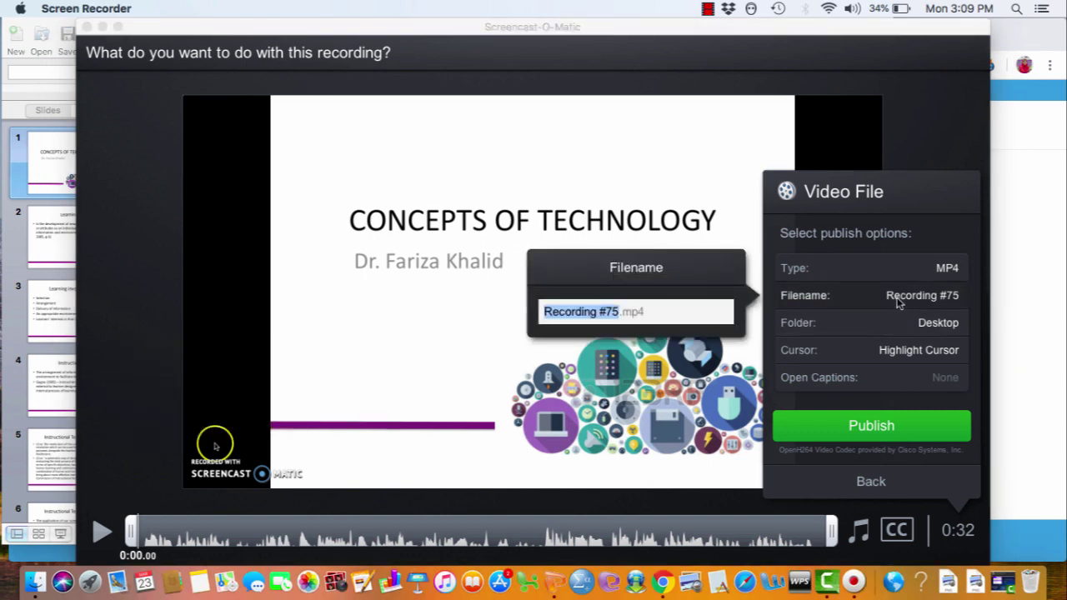
{"action": "type", "text": "concpets"}
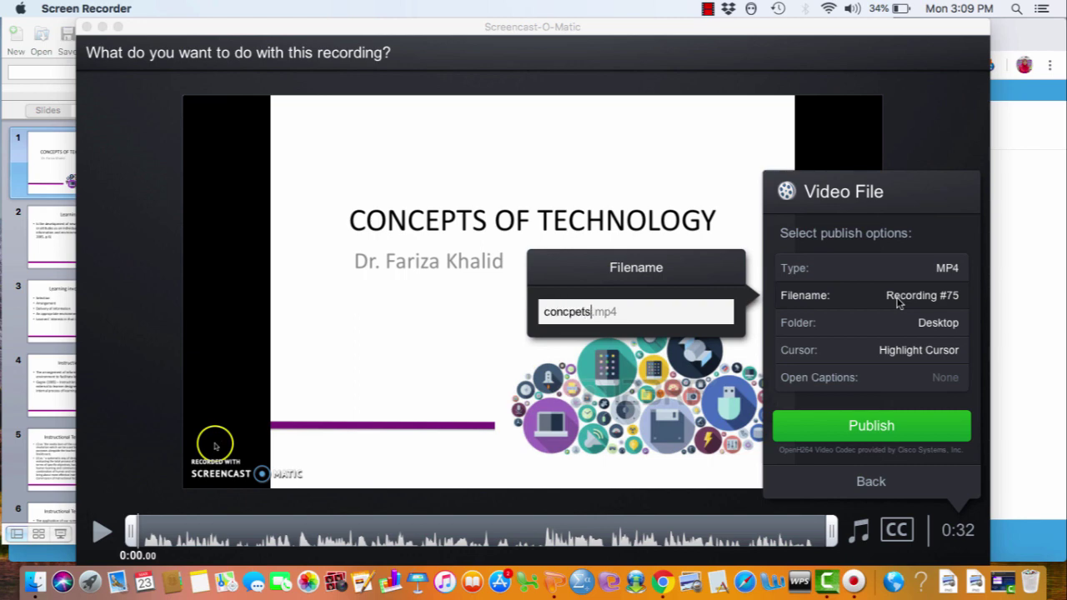
{"action": "key", "text": "BackSpace"}
{"action": "key", "text": "BackSpace"}
{"action": "key", "text": "BackSpace"}
{"action": "key", "text": "BackSpace"}
{"action": "type", "text": "e"}
{"action": "type", "text": "pt"}
{"action": "type", "text": "ft"}
{"action": "type", "text": "echnology"}
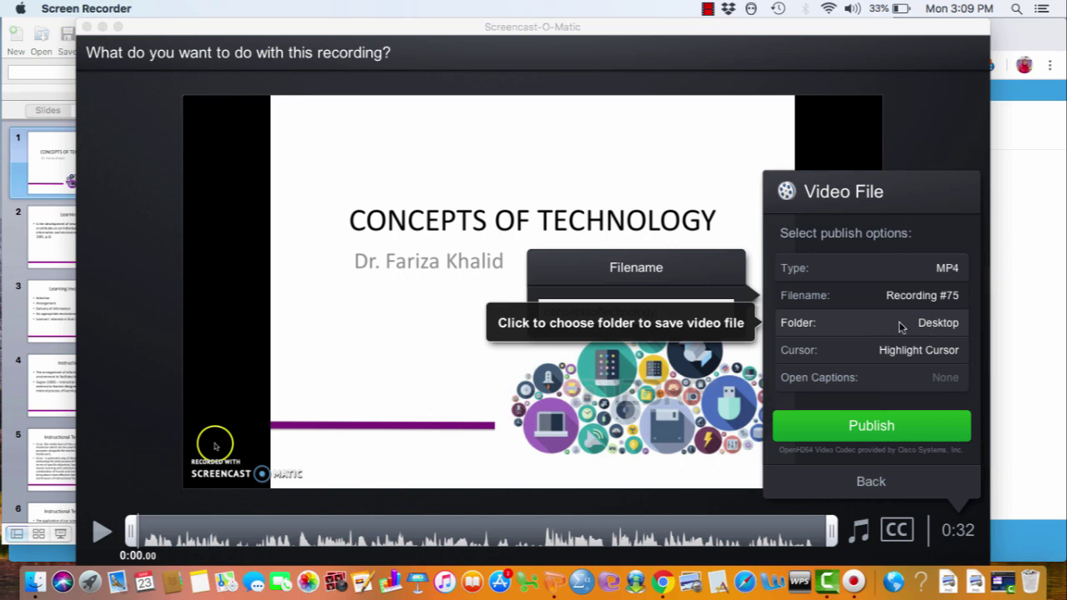
{"action": "key", "text": "Return"}
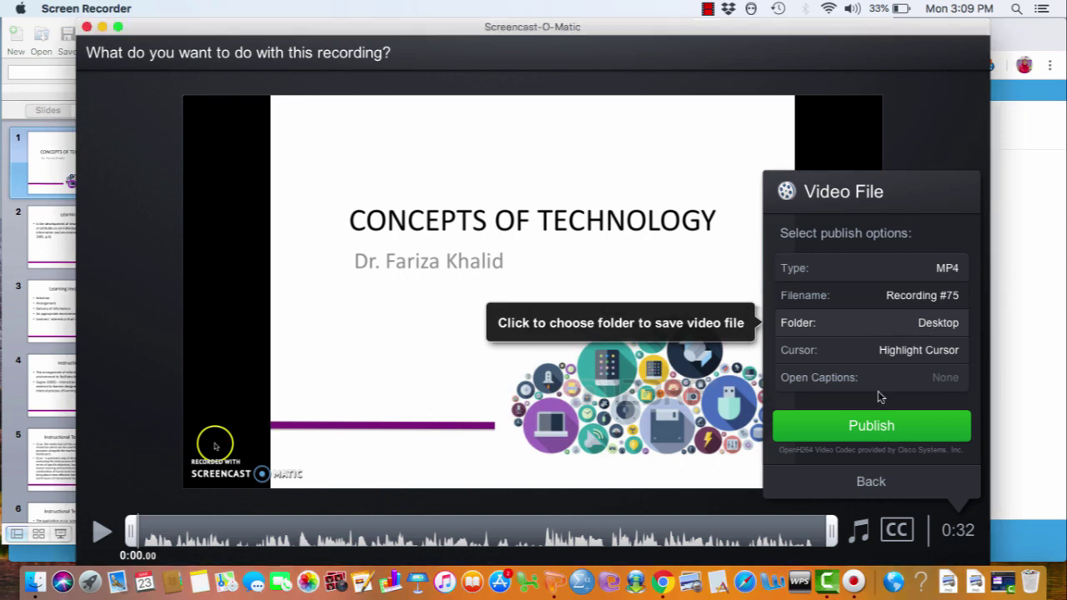
{"action": "left_click", "coordinate": [871, 430]}
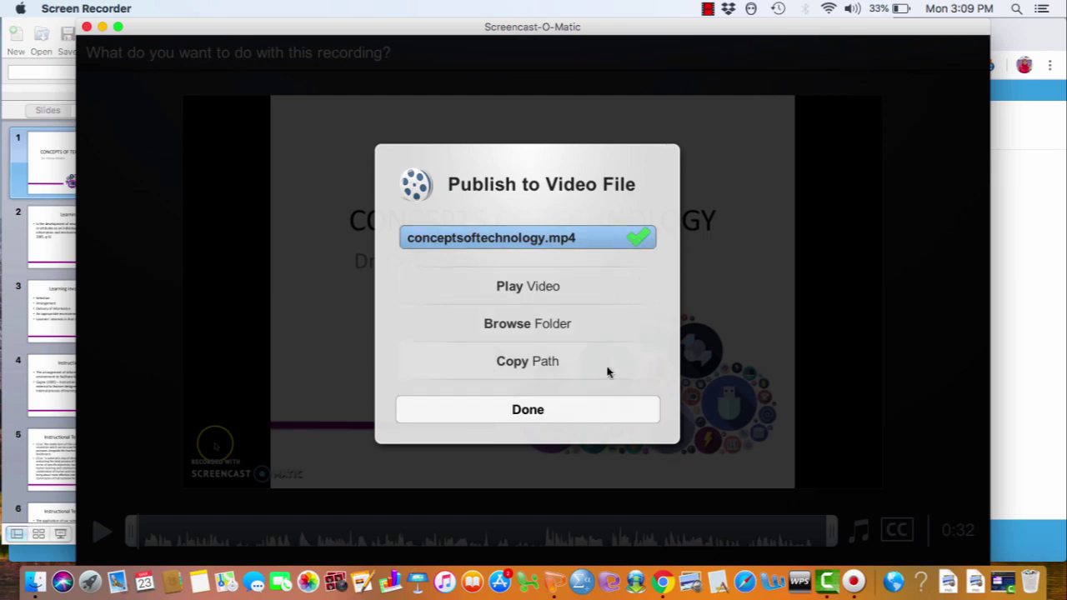
Close the publishing dialog and open conceptsoftechnology.mp4 from the Desktop in QuickTime Player
{"action": "left_click", "coordinate": [527, 412]}
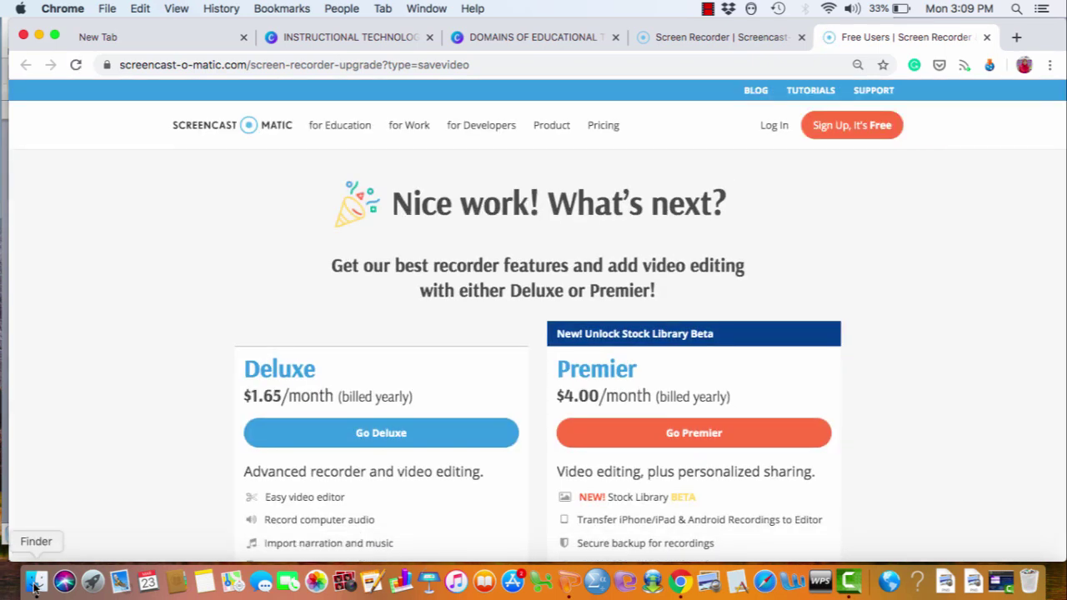
{"action": "left_click", "coordinate": [35, 584]}
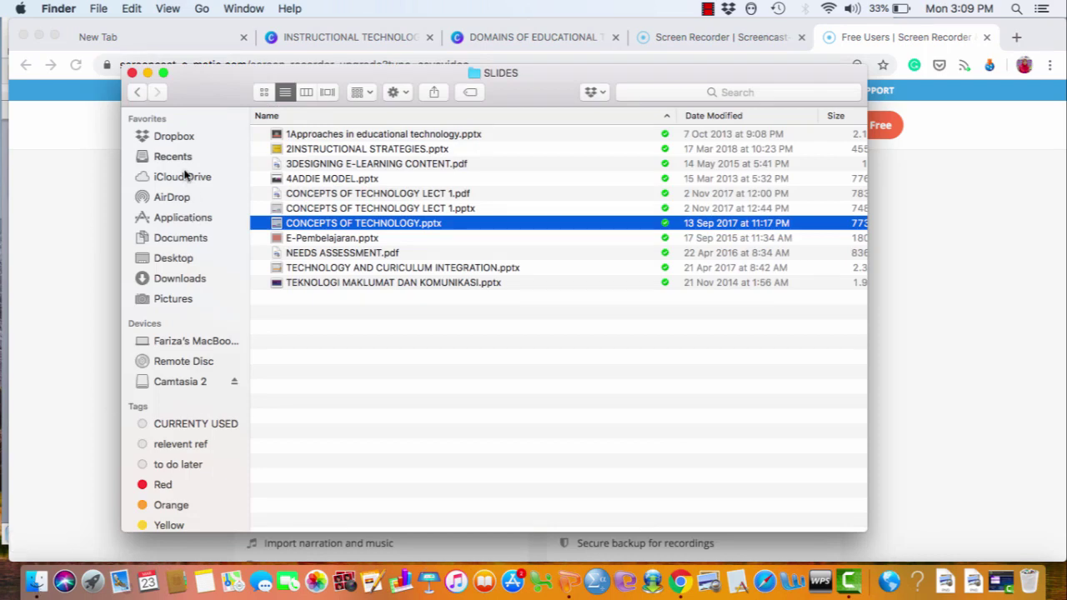
{"action": "left_click", "coordinate": [185, 258]}
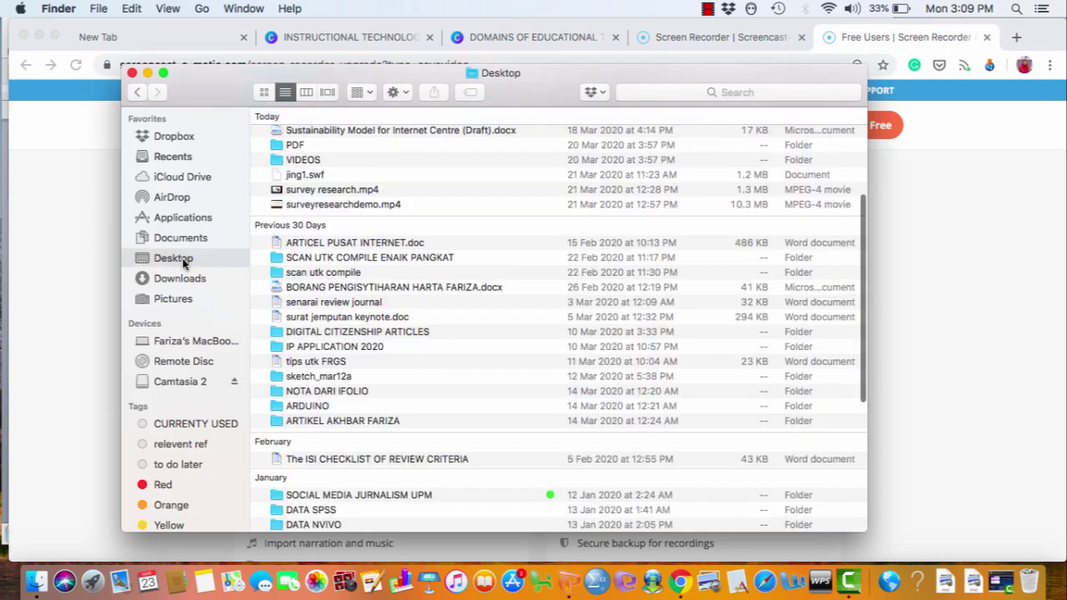
{"action": "scroll", "coordinate": [288, 177], "scroll_direction": "up", "scroll_amount": 5}
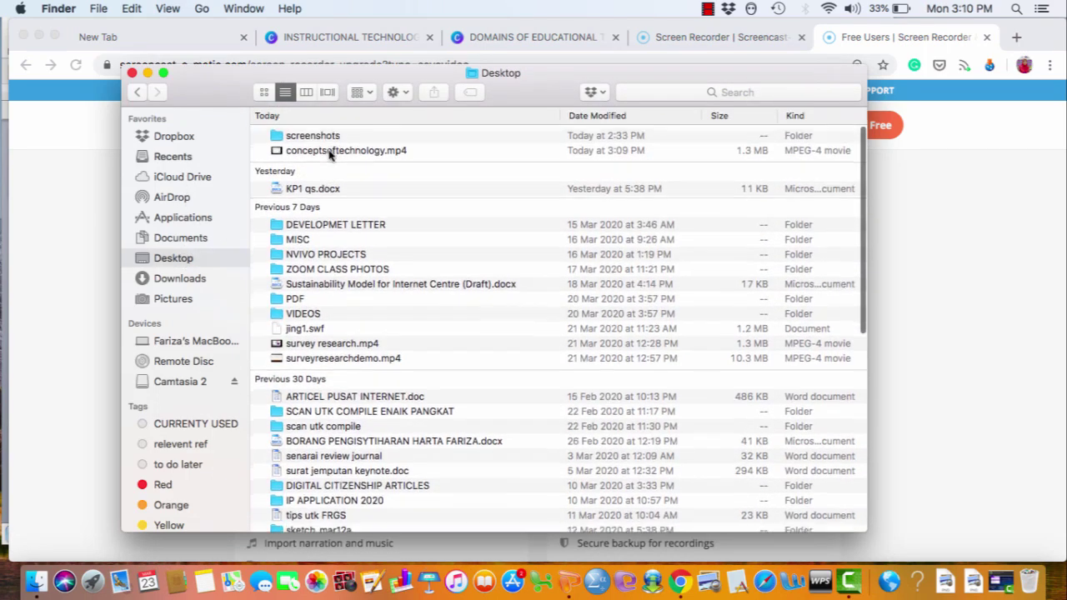
{"action": "double_click", "coordinate": [360, 148]}
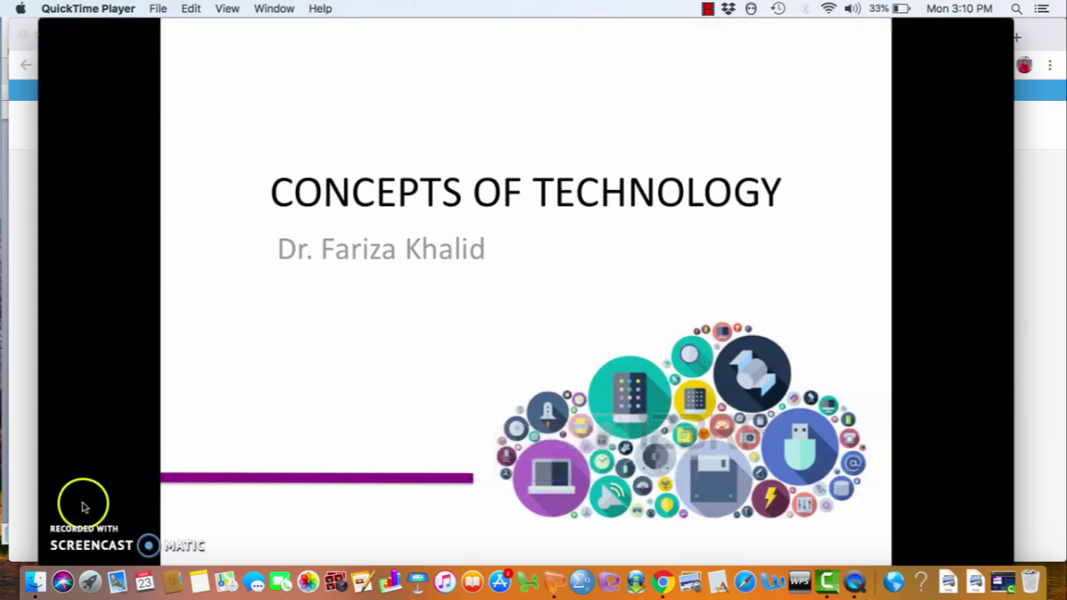
{"action": "mouse_move", "coordinate": [738, 319]}
{"action": "mouse_move", "coordinate": [746, 276]}
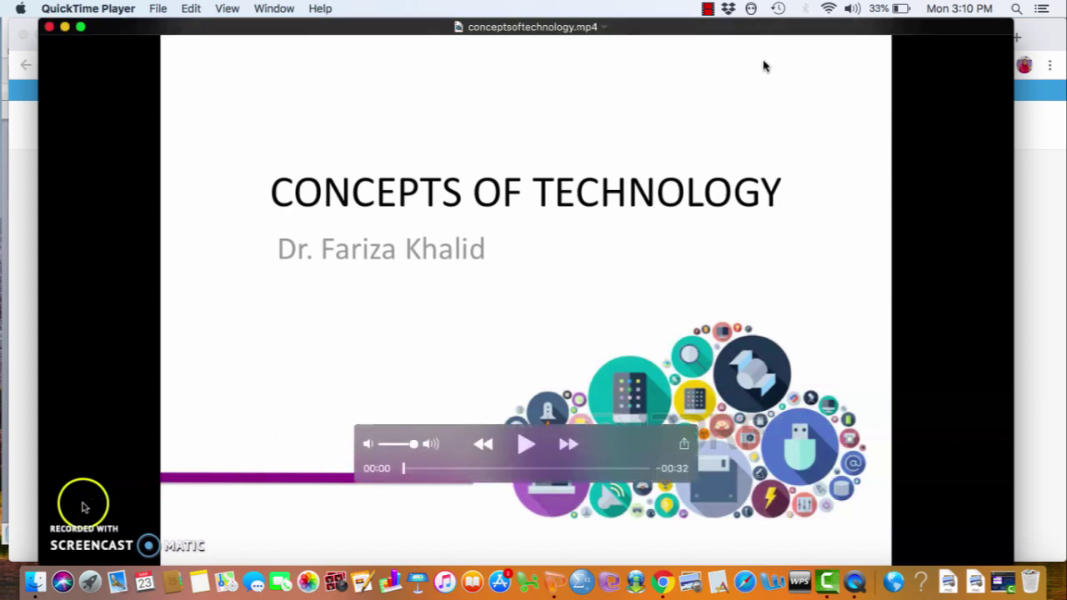